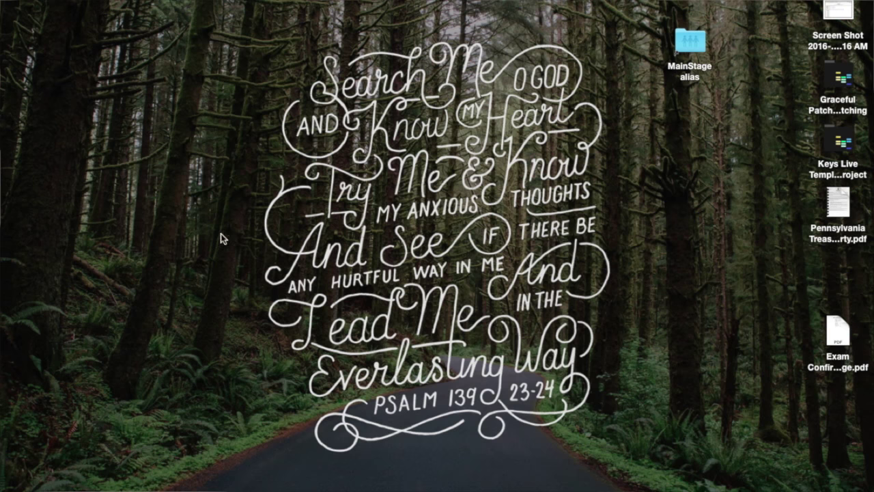
Open Spotlight to search the Mac for Kontakt 5.
{"action": "key", "text": "super+space"}
Launch Kontakt 5 from Spotlight and load Alicias Keys.nki from the Alicia's Keys library.
{"action": "type", "text": "kon"}
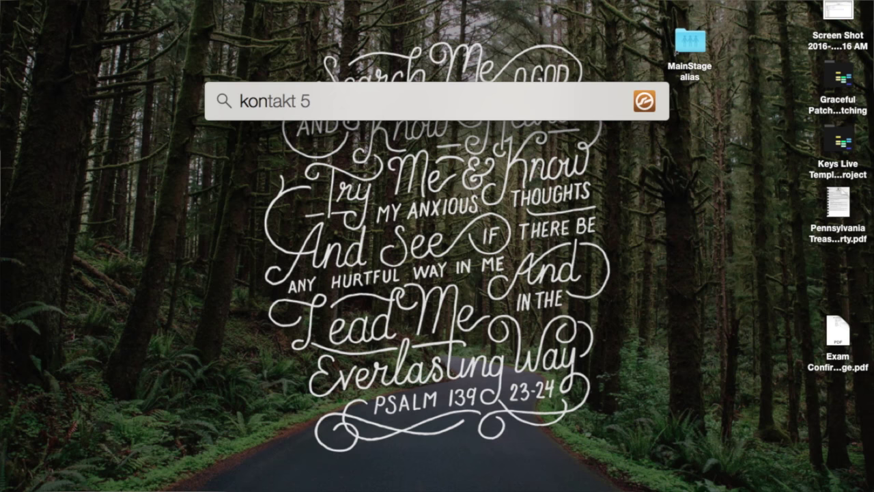
{"action": "key", "text": "Return"}
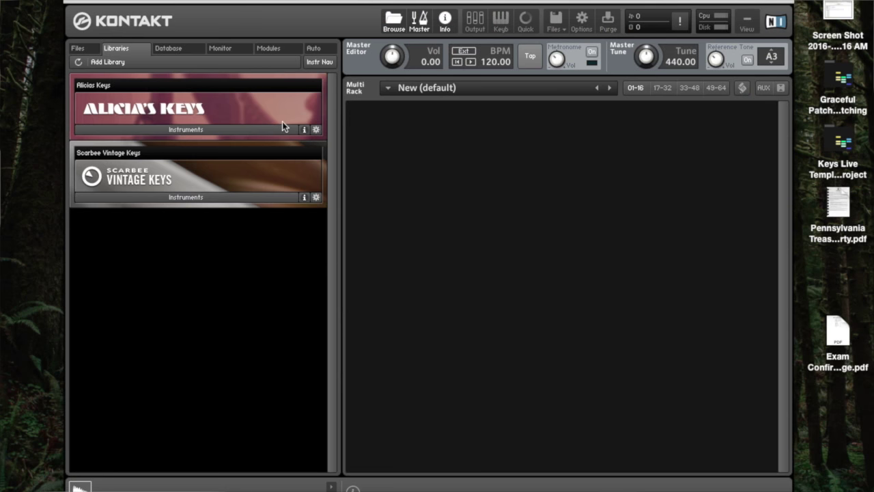
{"action": "left_click", "coordinate": [229, 129]}
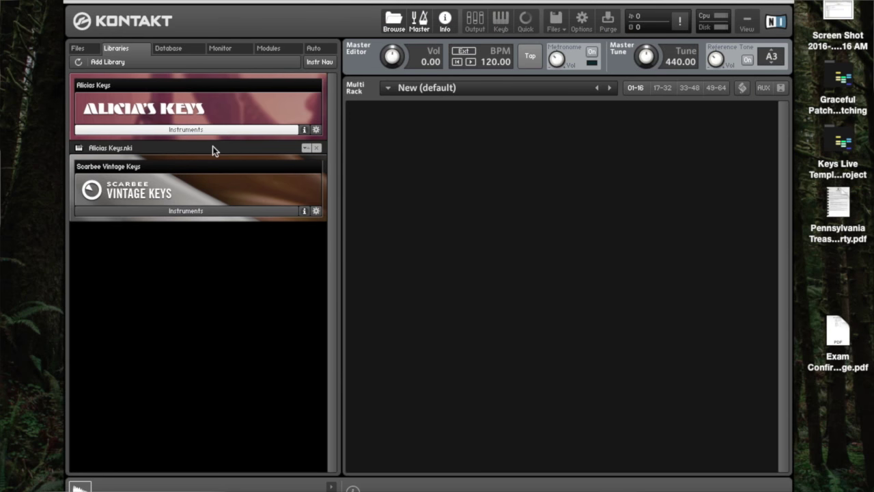
{"action": "double_click", "coordinate": [212, 148]}
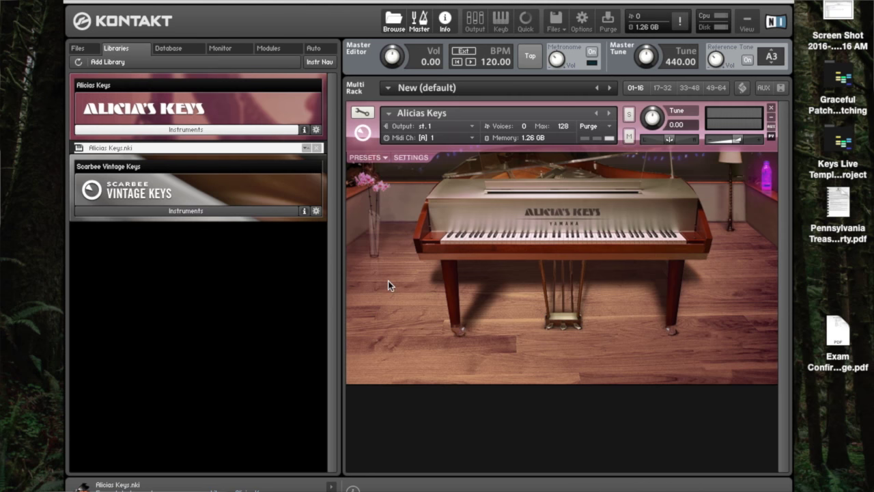
{"action": "key", "text": "super+space"}
Launch MainStage 3 and open the recent concert GLB 06-26-16 through File > Open Recent.
{"action": "type", "text": "ma"}
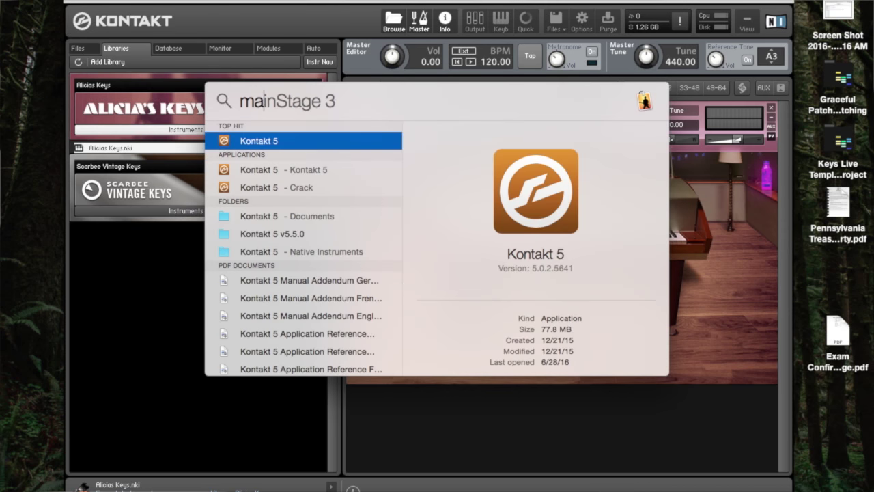
{"action": "key", "text": "Return"}
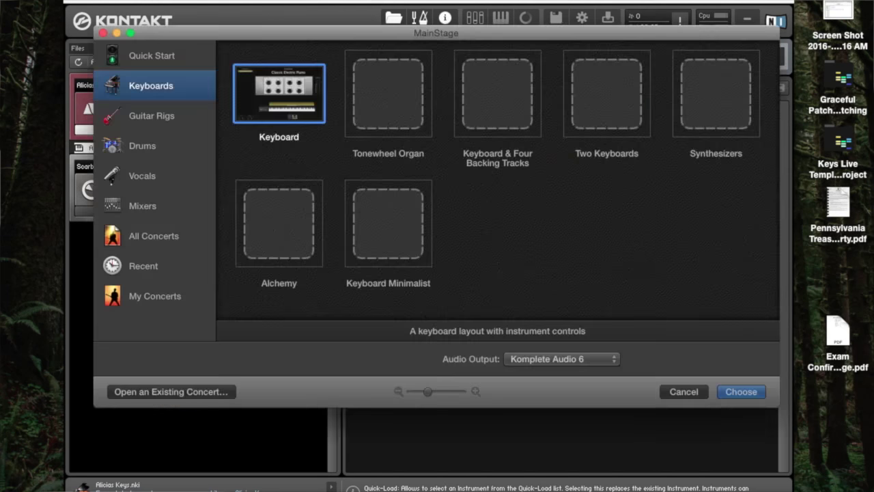
{"action": "left_click", "coordinate": [117, 0]}
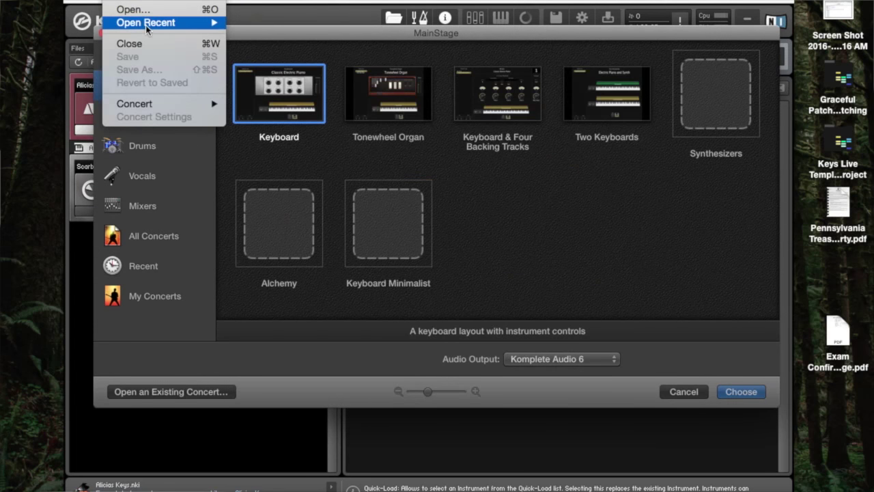
{"action": "mouse_move", "coordinate": [145, 22]}
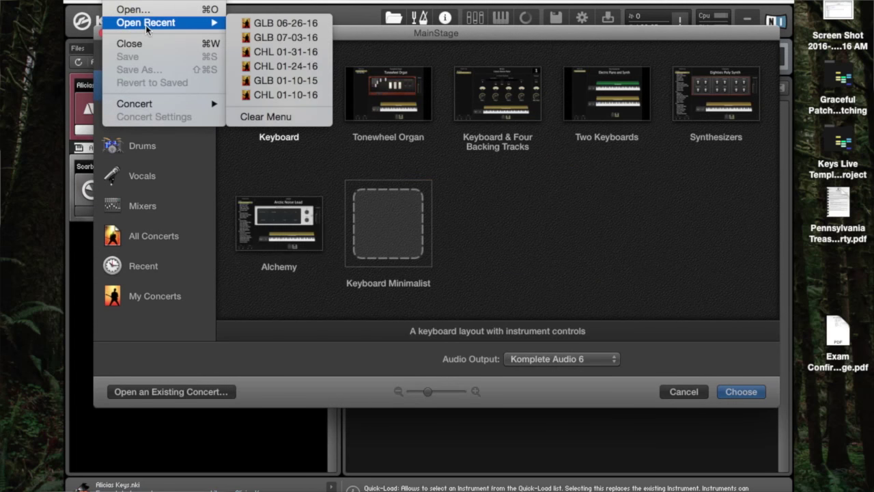
{"action": "left_click", "coordinate": [291, 27]}
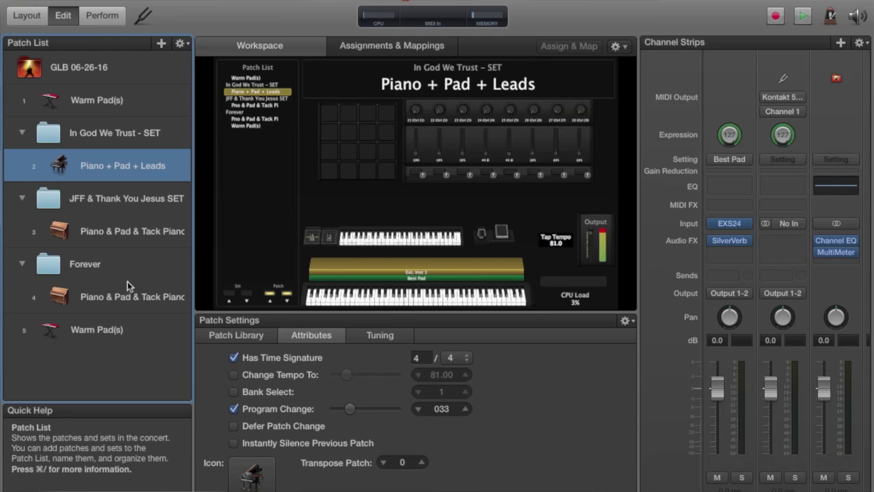
{"action": "left_click", "coordinate": [30, 16]}
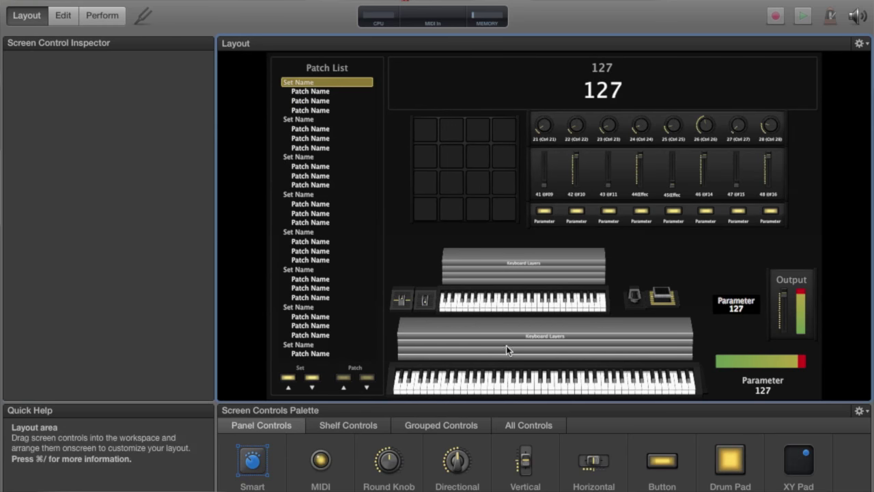
Learn the Impulse's keys, mod wheel, sustain pedal, Output fader and patch up/down buttons onto screen controls.
{"action": "left_click", "coordinate": [559, 383]}
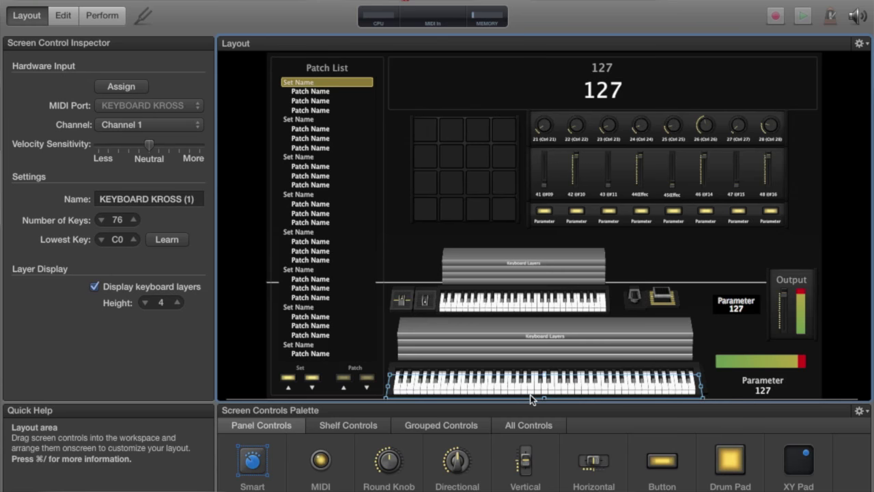
{"action": "left_click", "coordinate": [127, 88]}
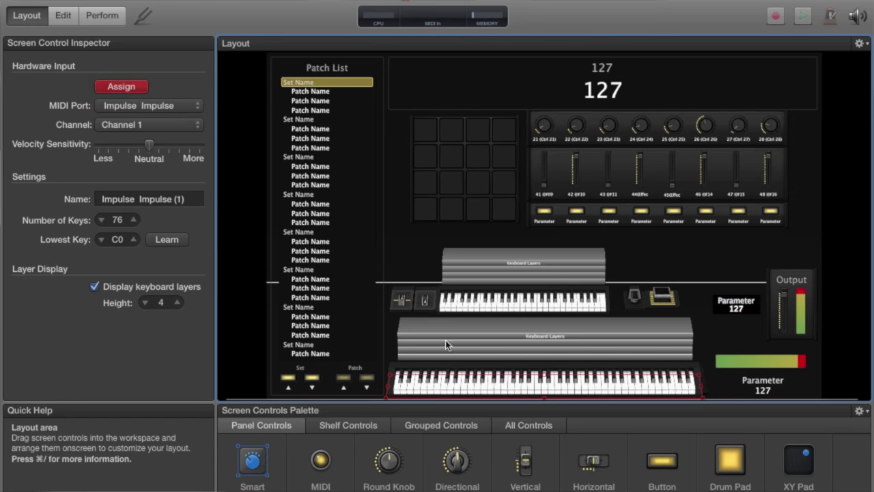
{"action": "left_click", "coordinate": [427, 305]}
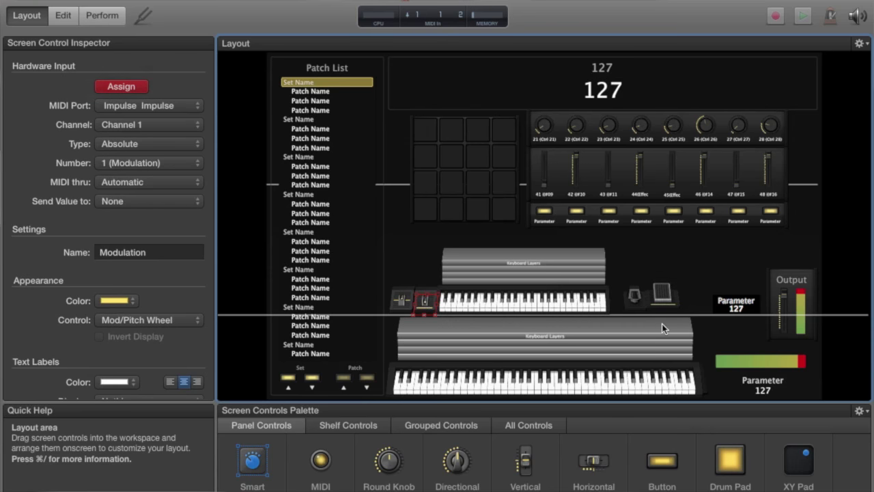
{"action": "left_click", "coordinate": [640, 301]}
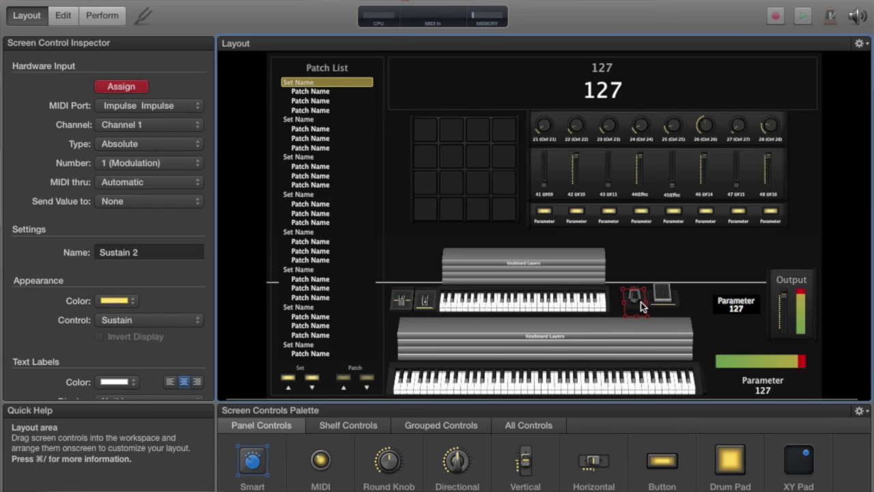
{"action": "left_click", "coordinate": [786, 311]}
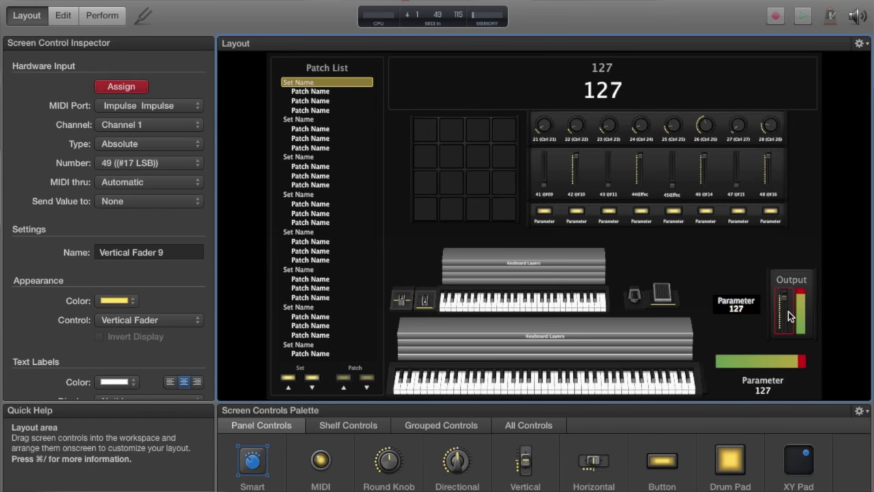
{"action": "left_click", "coordinate": [367, 378]}
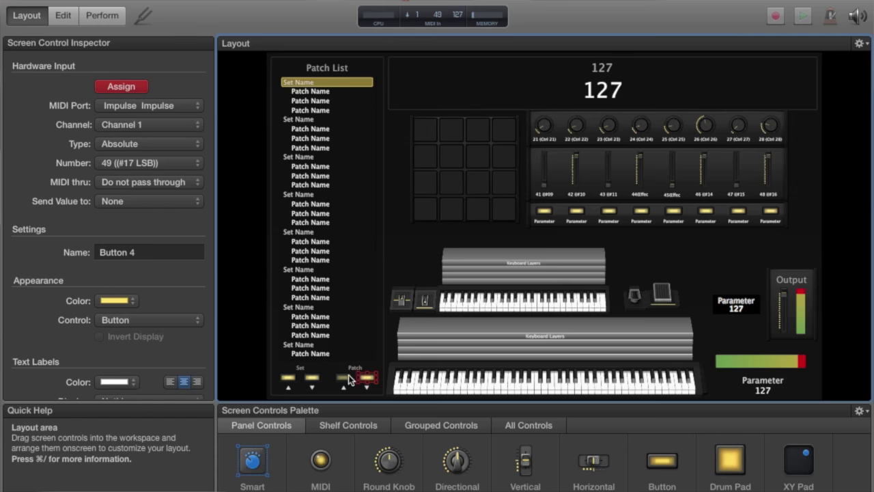
{"action": "left_click", "coordinate": [345, 378]}
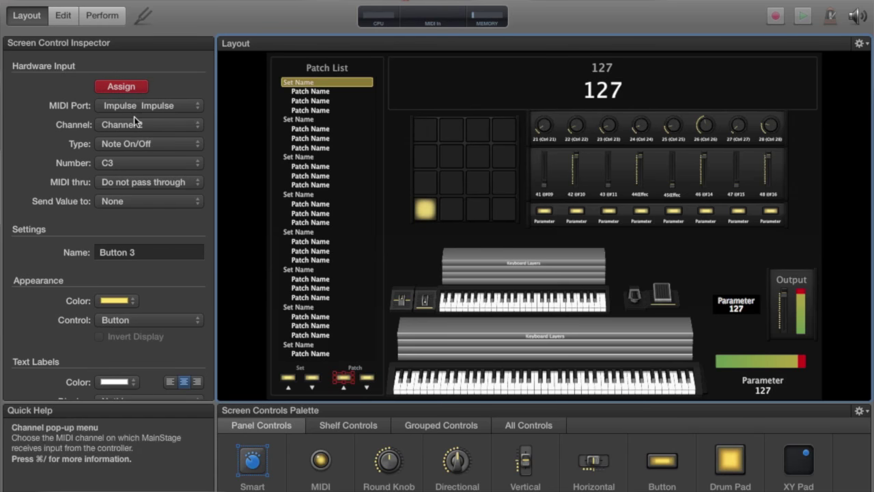
{"action": "left_click", "coordinate": [128, 88]}
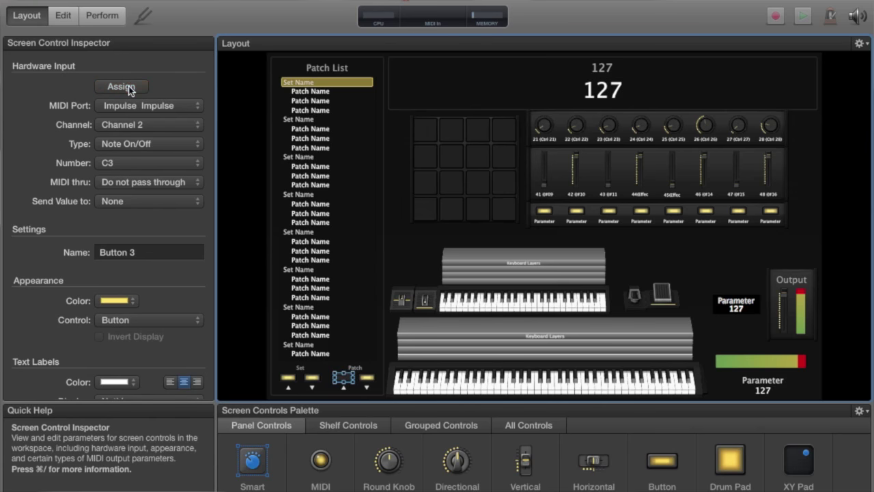
{"action": "left_click", "coordinate": [62, 15]}
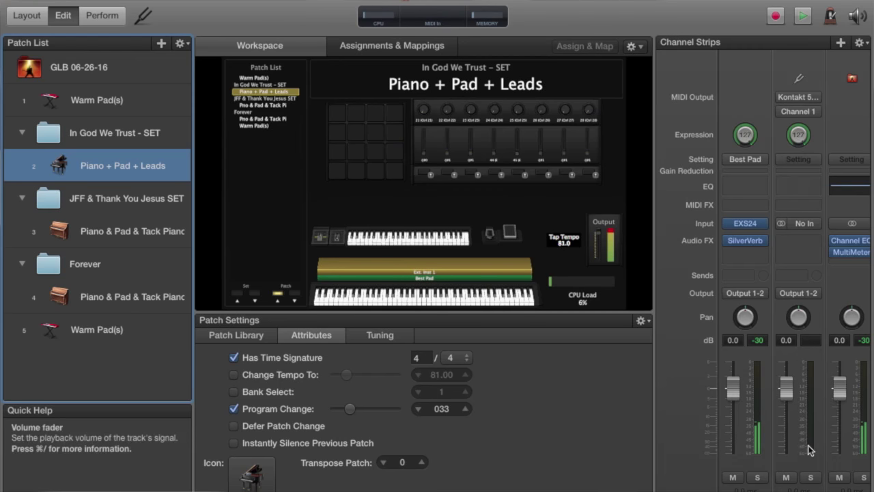
Select the Piano & Pad & Tack Pianos patch and apply Built-in Output as the audio output.
{"action": "left_click", "coordinate": [138, 230]}
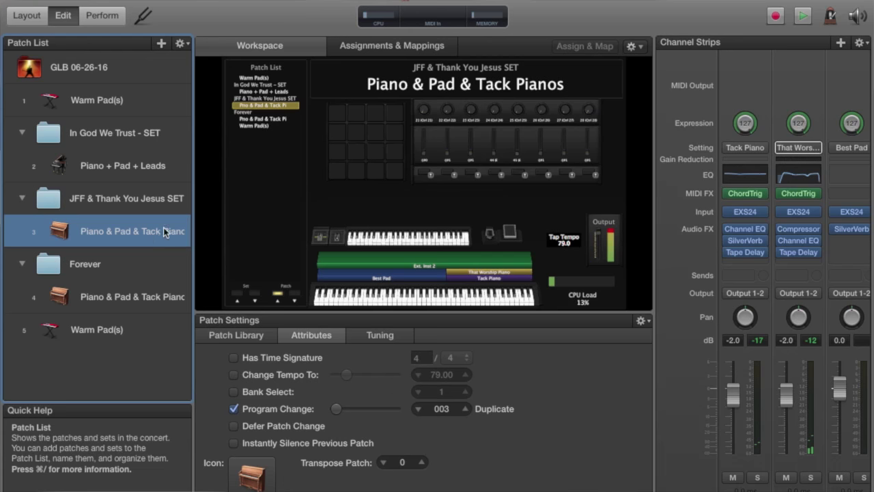
{"action": "key", "text": "super+comma"}
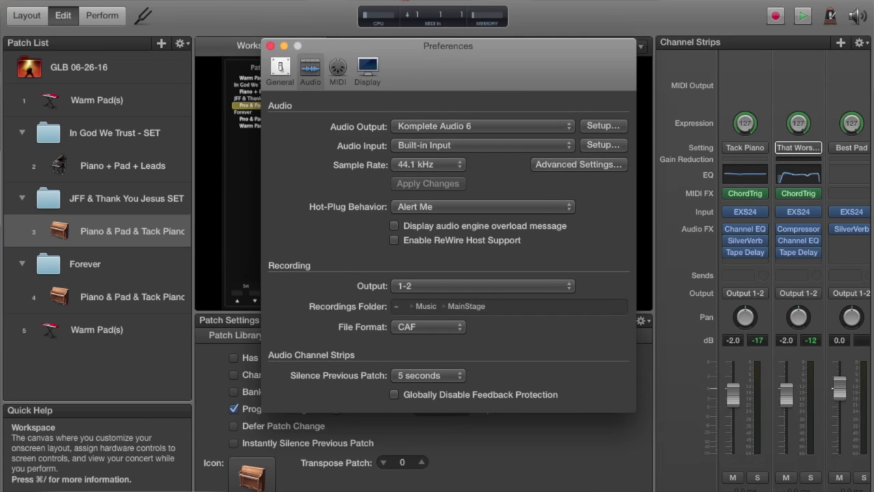
{"action": "left_click", "coordinate": [65, 0]}
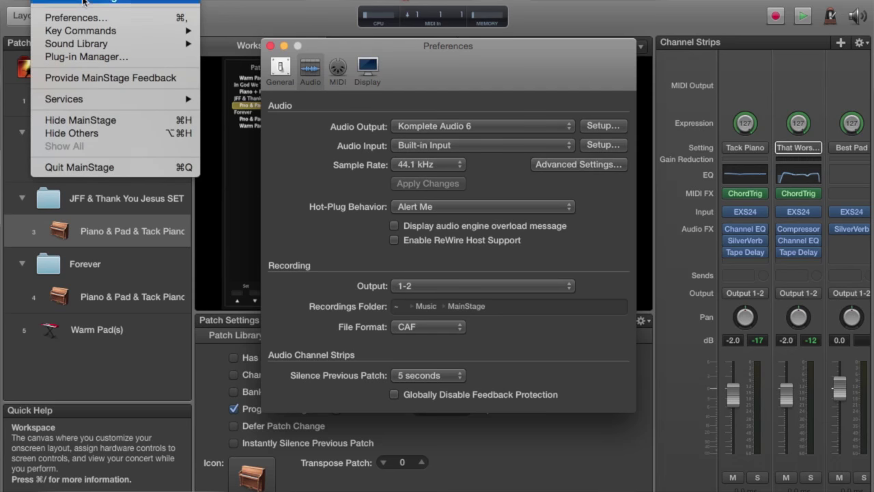
{"action": "left_click", "coordinate": [434, 57]}
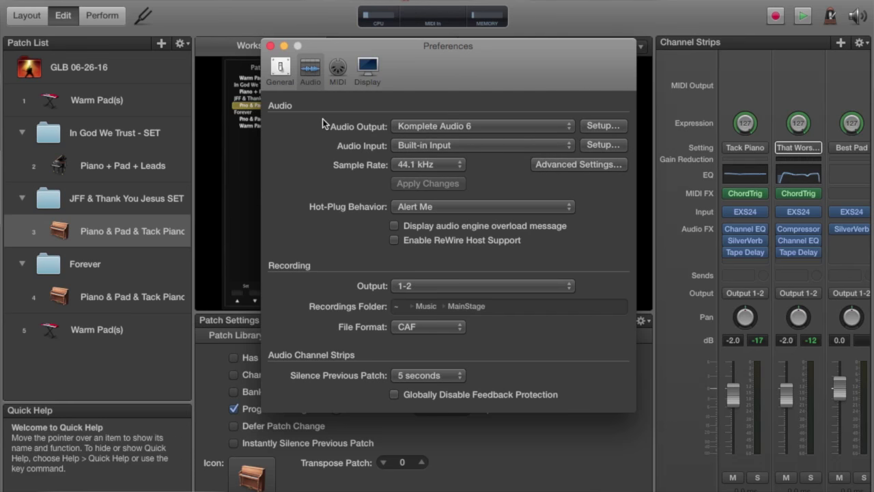
{"action": "left_click", "coordinate": [476, 127]}
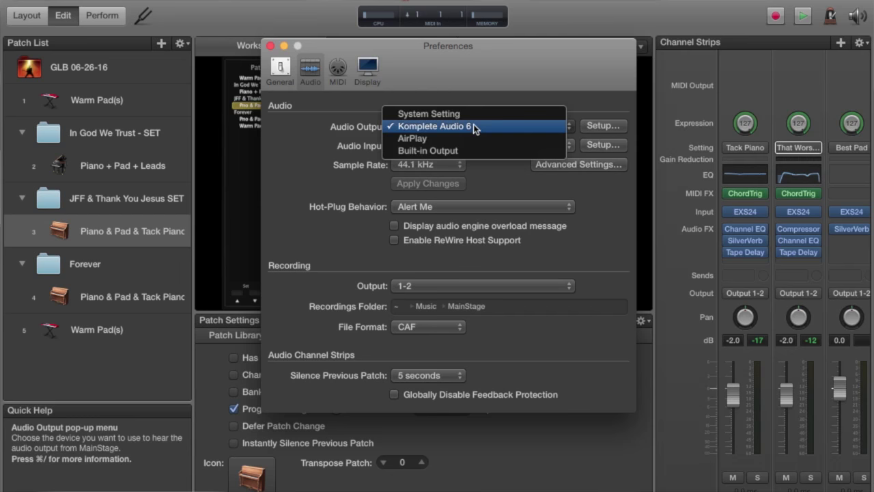
{"action": "left_click", "coordinate": [484, 148]}
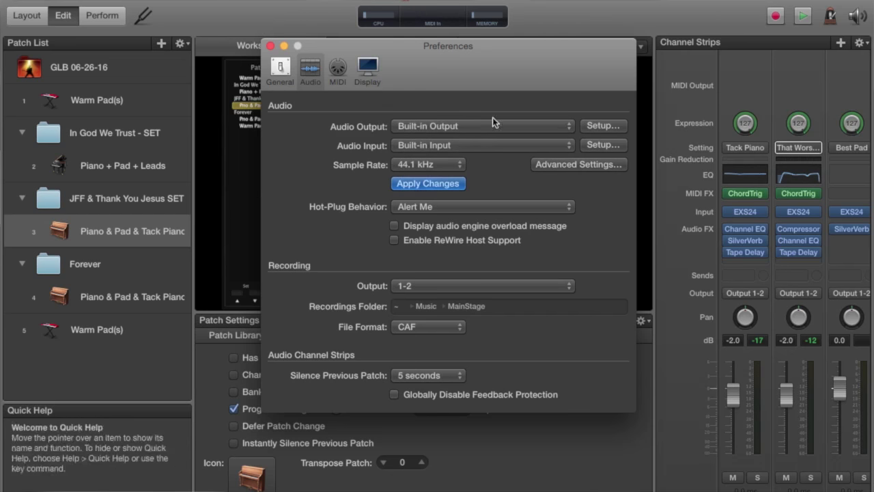
{"action": "left_click", "coordinate": [426, 187]}
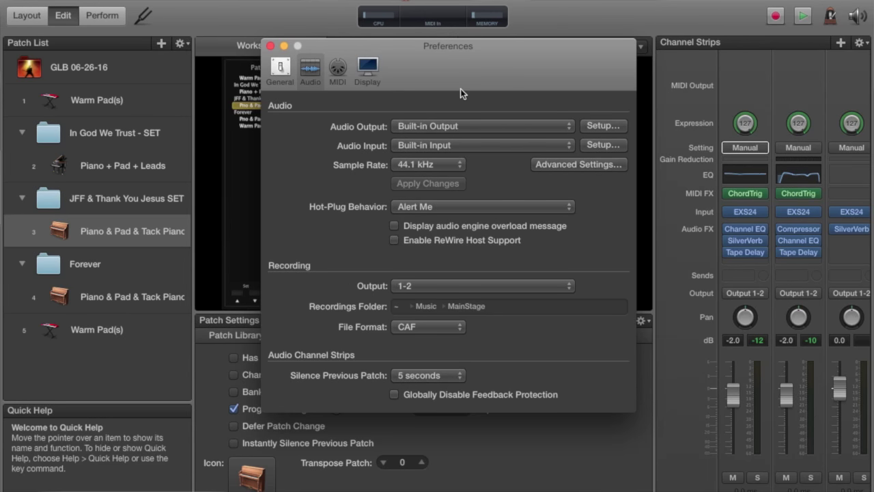
Switch the audio output back to Komplete Audio 6, apply it, and close Preferences.
{"action": "left_click", "coordinate": [471, 122]}
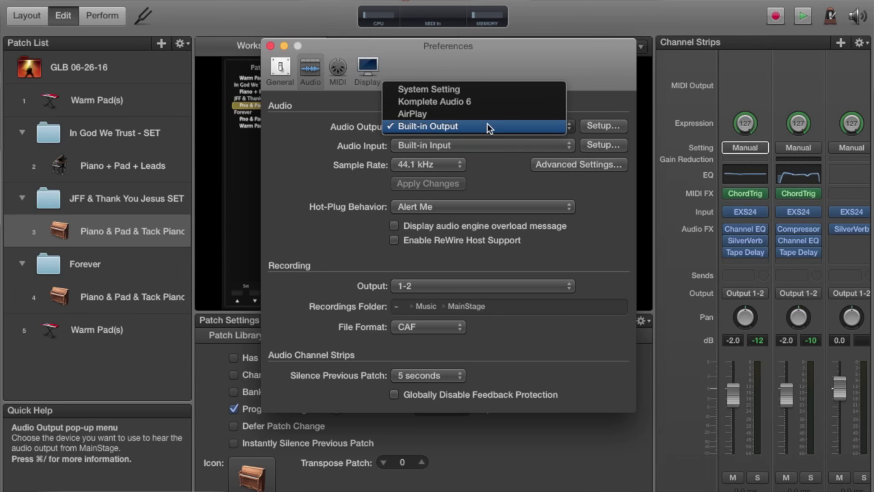
{"action": "left_click", "coordinate": [341, 130]}
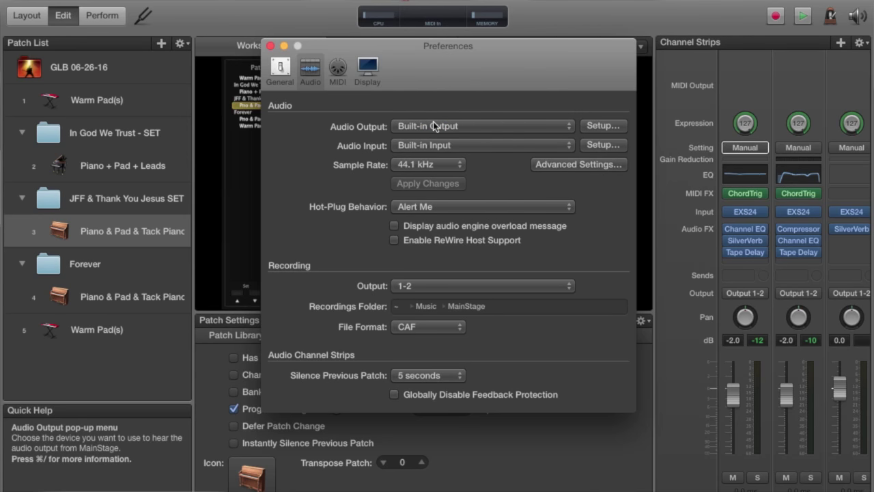
{"action": "left_click", "coordinate": [457, 127]}
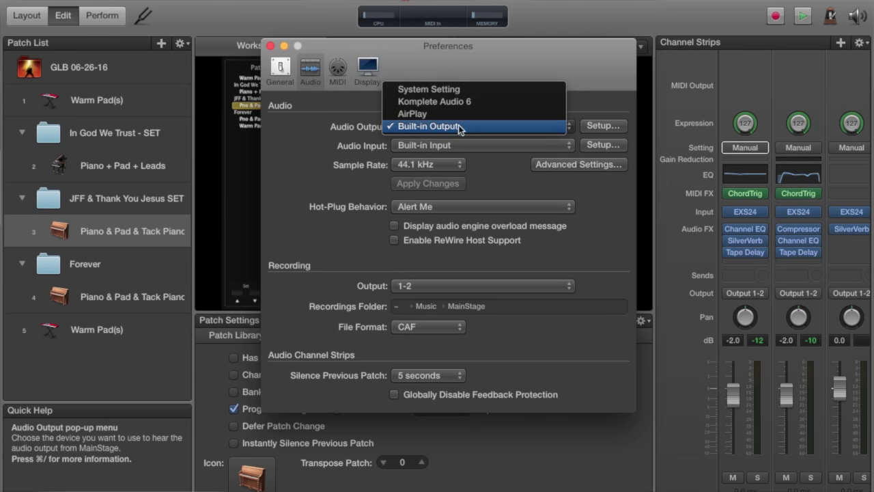
{"action": "left_click", "coordinate": [478, 102]}
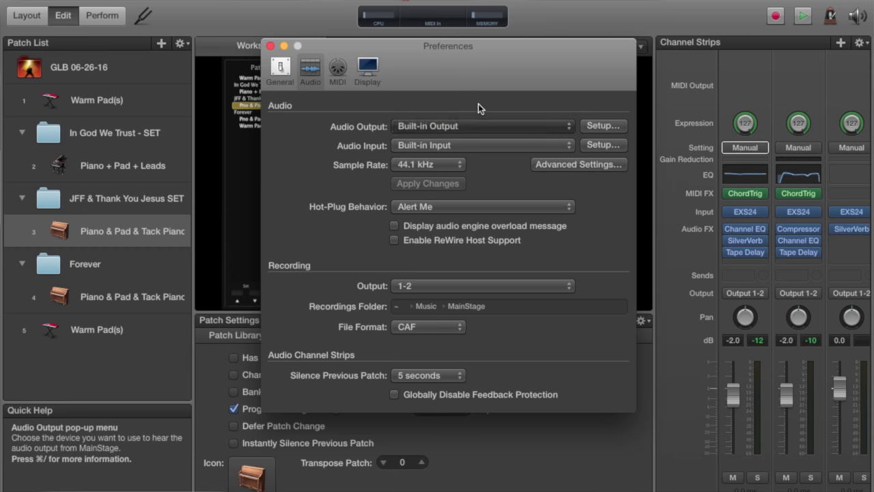
{"action": "left_click", "coordinate": [437, 185]}
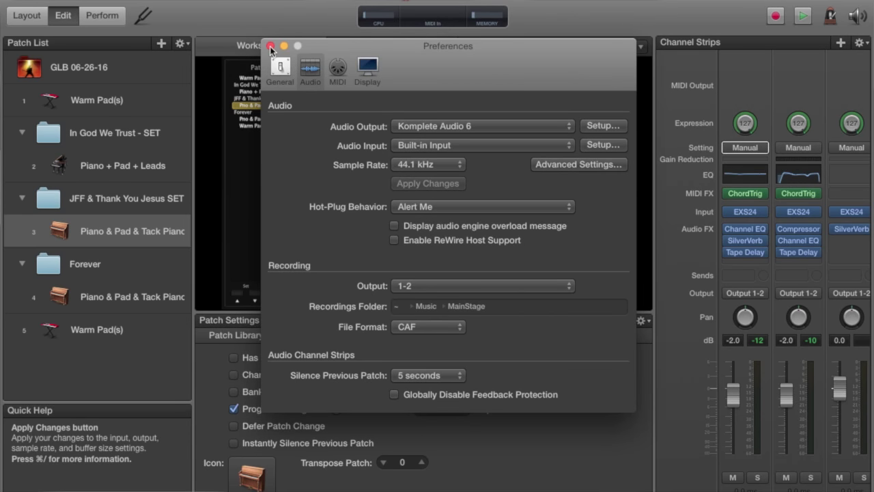
{"action": "left_click", "coordinate": [270, 47]}
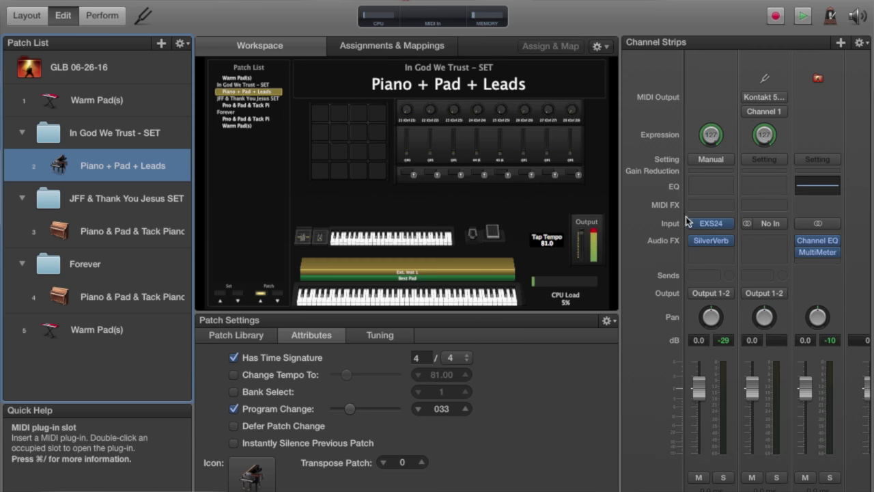
In Kontakt 5's audio preferences, set the device to Komplete Audio 6 and close the options.
{"action": "left_click", "coordinate": [477, 482]}
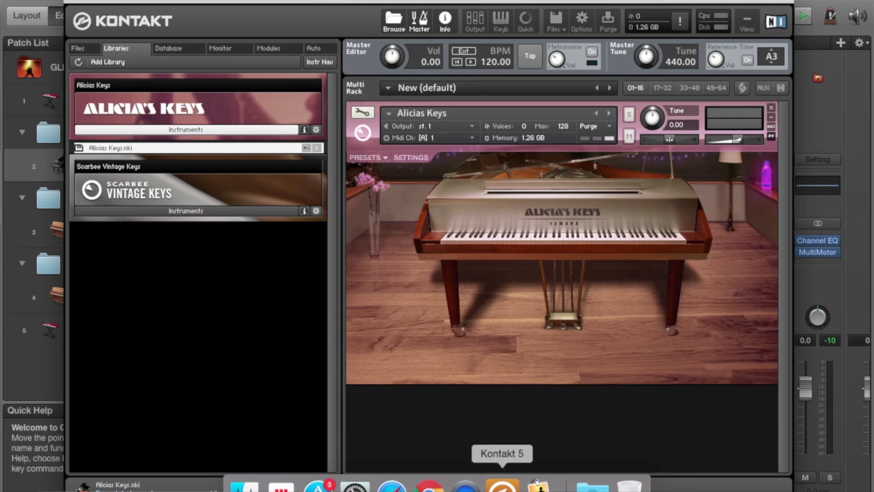
{"action": "left_click", "coordinate": [70, 4]}
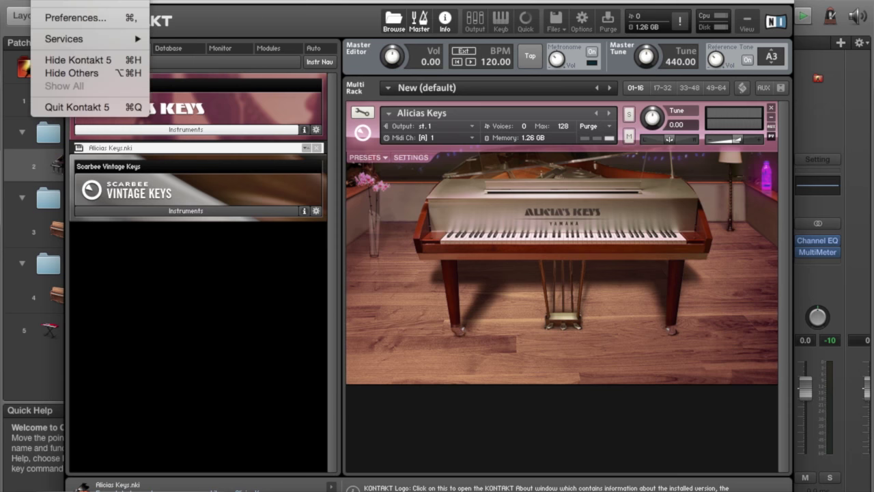
{"action": "left_click", "coordinate": [87, 19]}
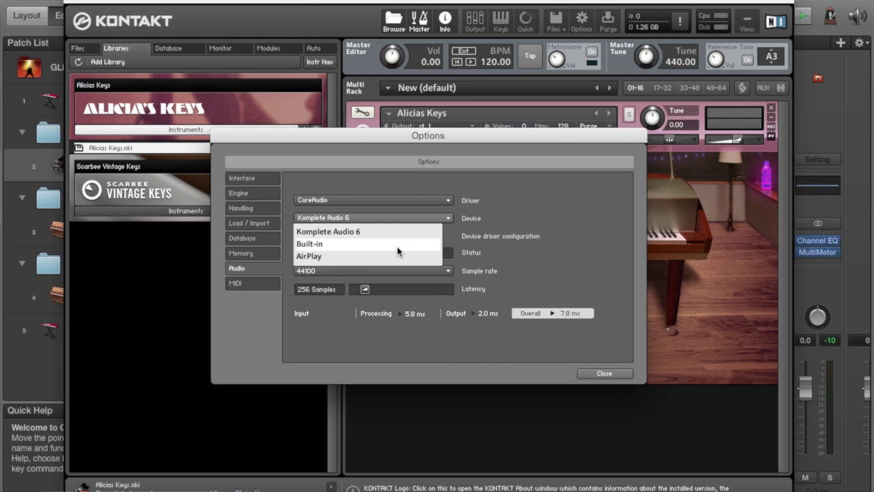
{"action": "left_click", "coordinate": [397, 246]}
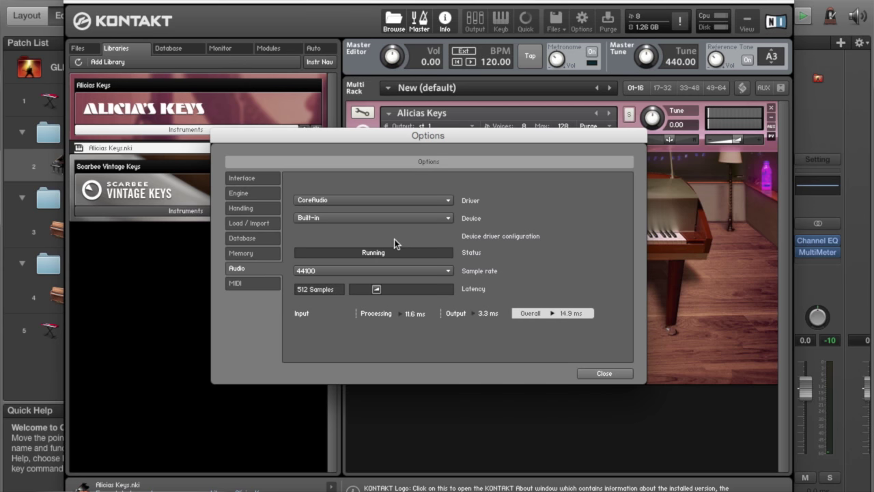
{"action": "left_click", "coordinate": [398, 220]}
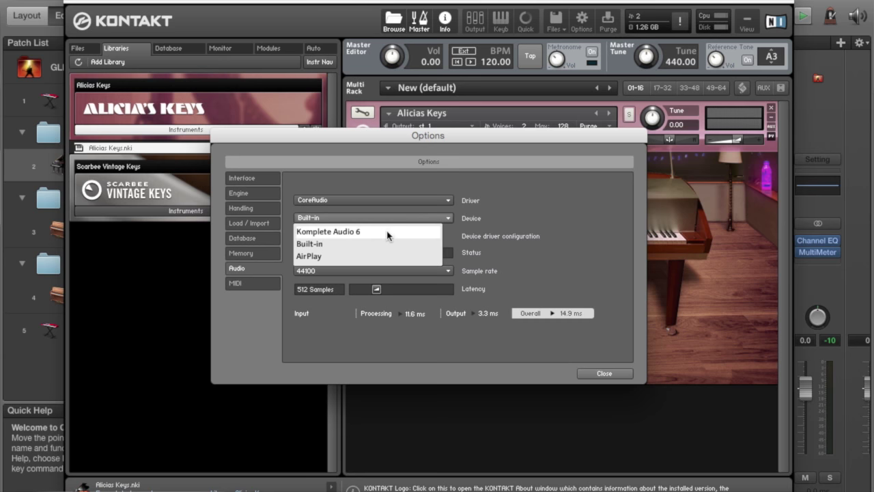
{"action": "left_click", "coordinate": [387, 231]}
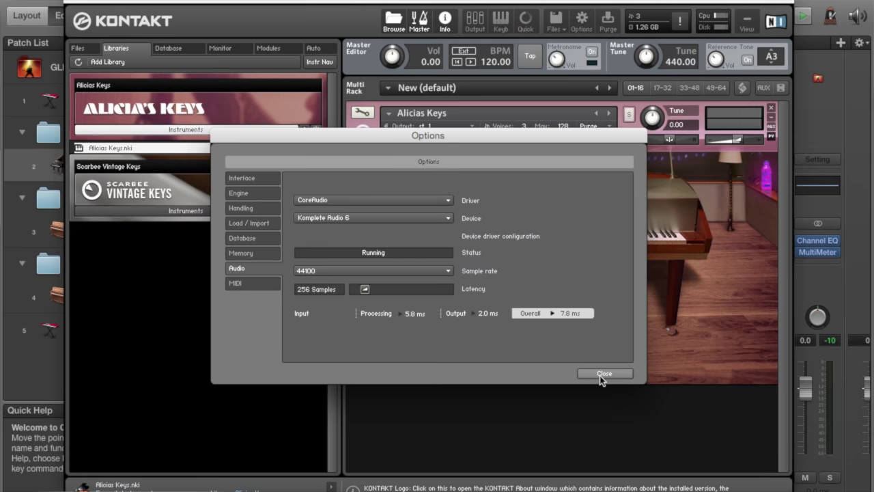
{"action": "left_click", "coordinate": [605, 377]}
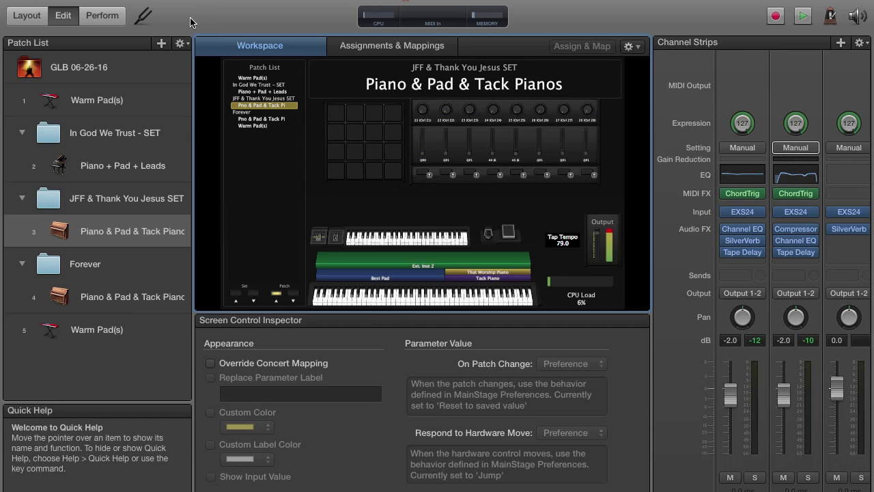
Enter full-screen Perform mode and step through the patches with the Up/Down arrow keys.
{"action": "left_click", "coordinate": [102, 15]}
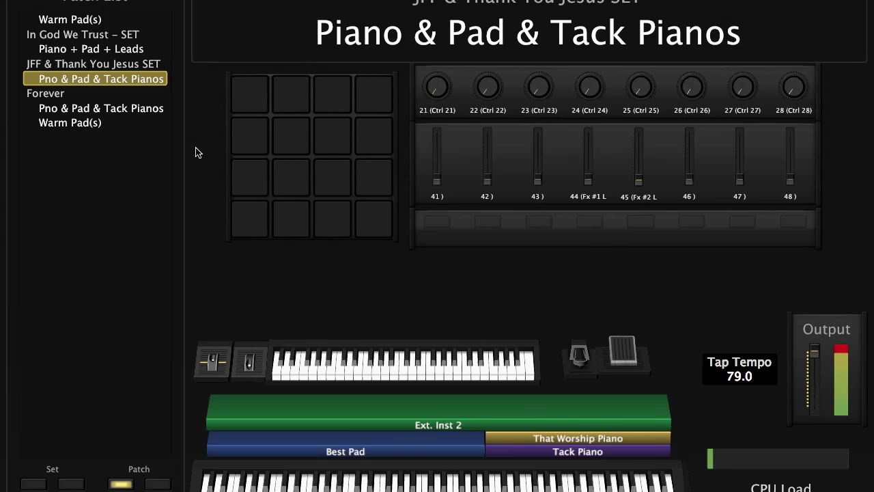
{"action": "key", "text": "Up"}
{"action": "key", "text": "Down"}
{"action": "key", "text": "Down"}
{"action": "key", "text": "Down"}
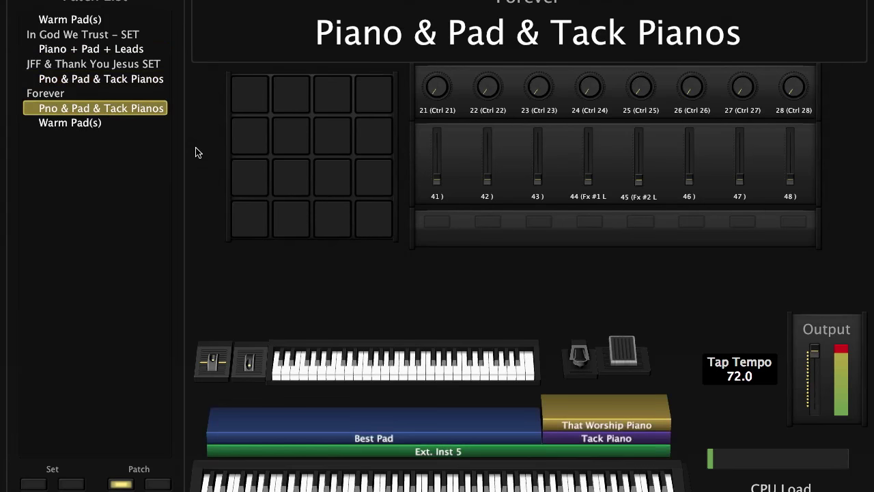
{"action": "key", "text": "Up"}
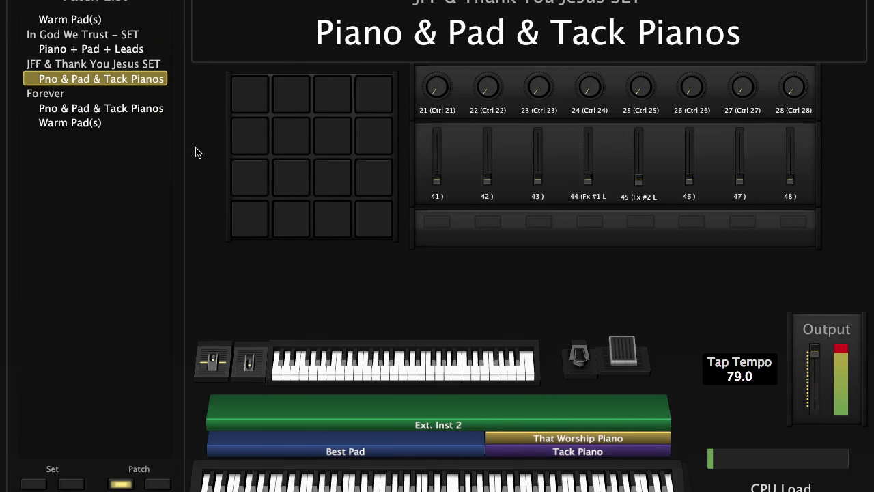
{"action": "key", "text": "Up"}
{"action": "key", "text": "Up"}
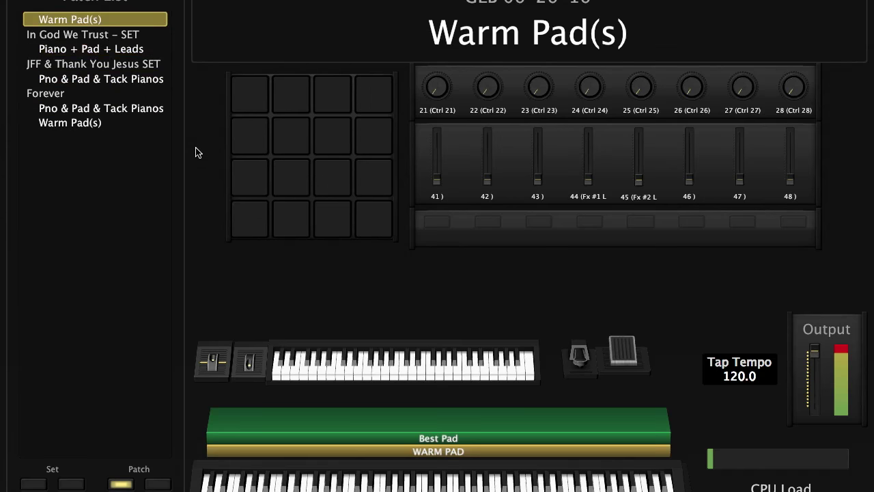
{"action": "key", "text": "Down"}
{"action": "key", "text": "Down"}
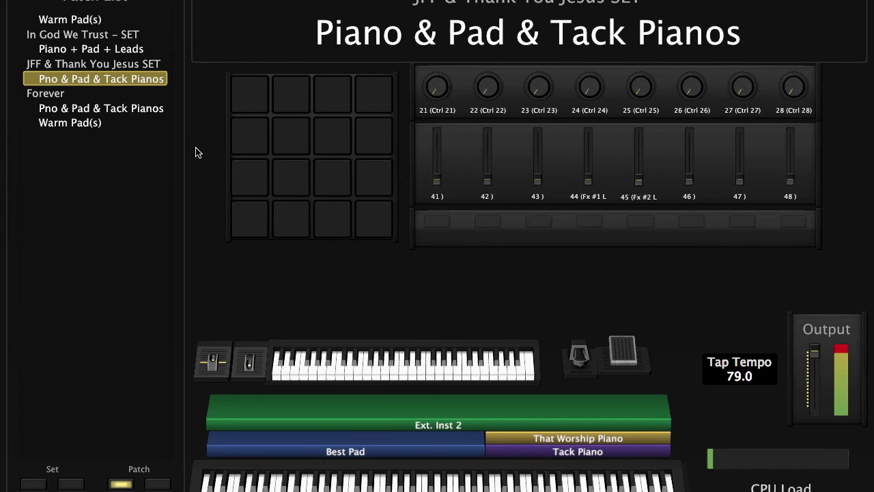
{"action": "key", "text": "Down"}
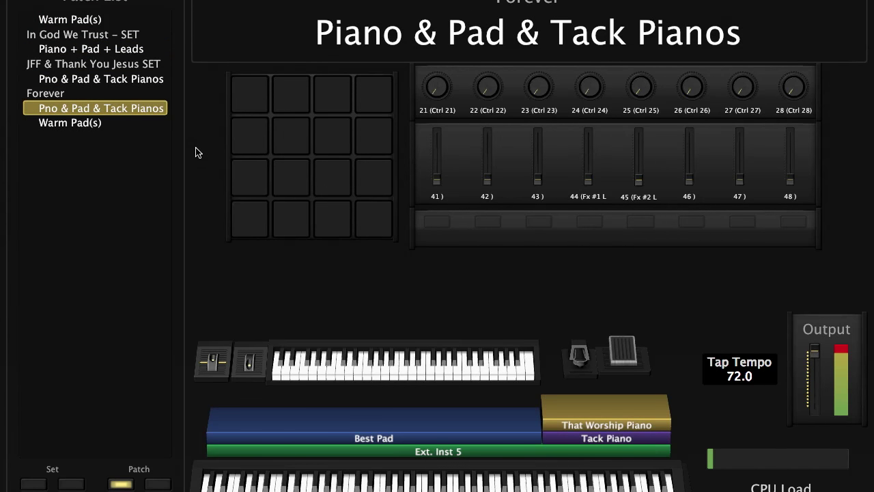
{"action": "key", "text": "Up"}
{"action": "key", "text": "Up"}
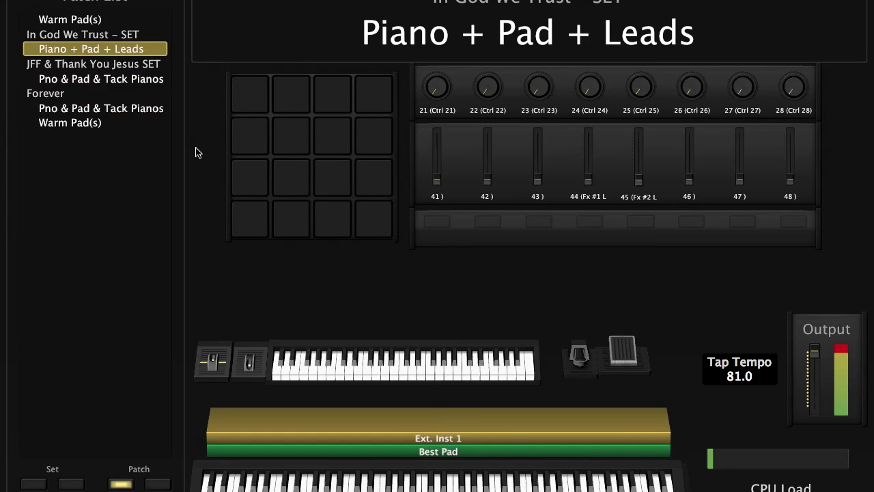
{"action": "key", "text": "Up"}
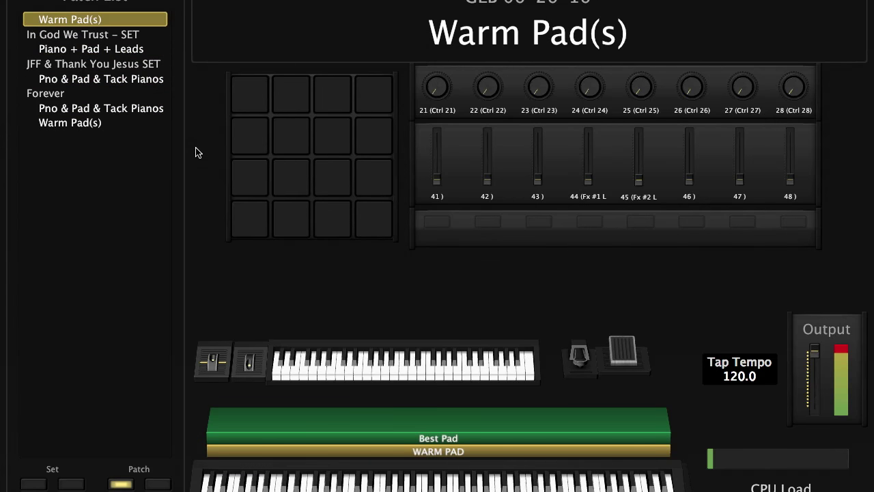